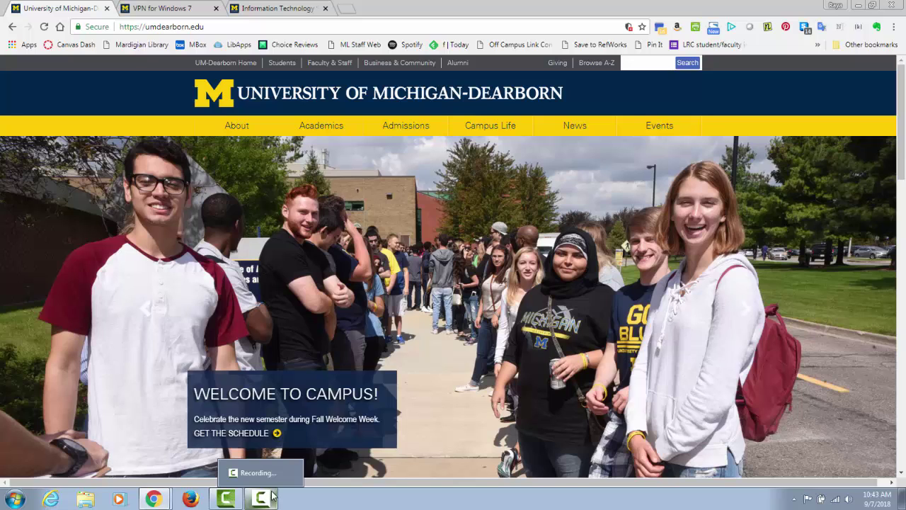
Step: Search the UM-Dearborn site for 'VPN'
left_click(638, 64)
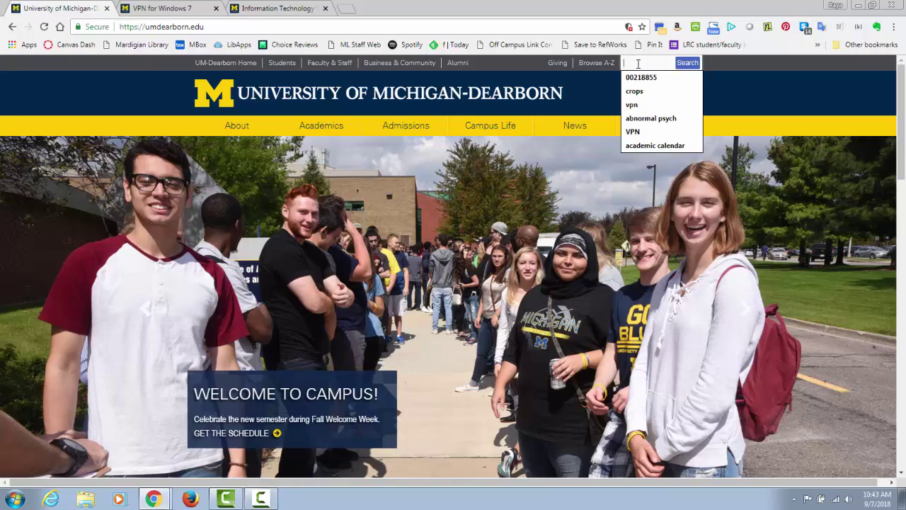
type("VPN")
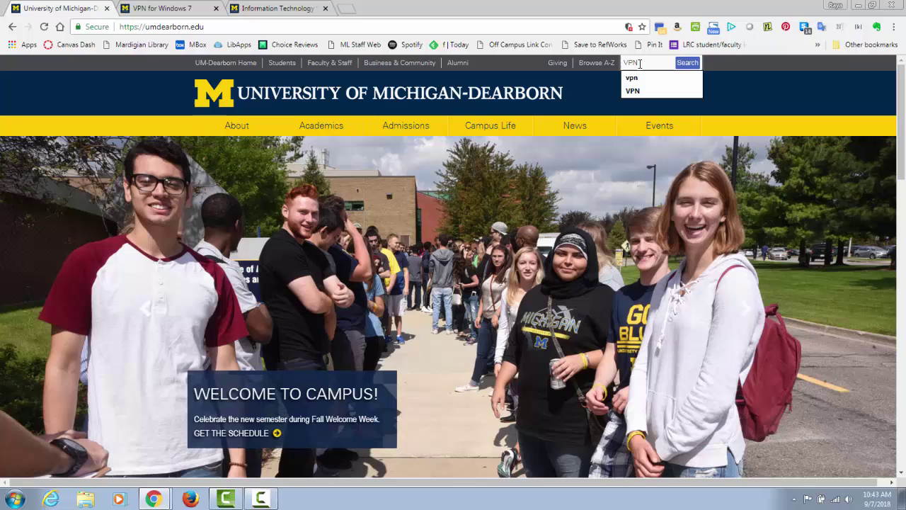
left_click(689, 63)
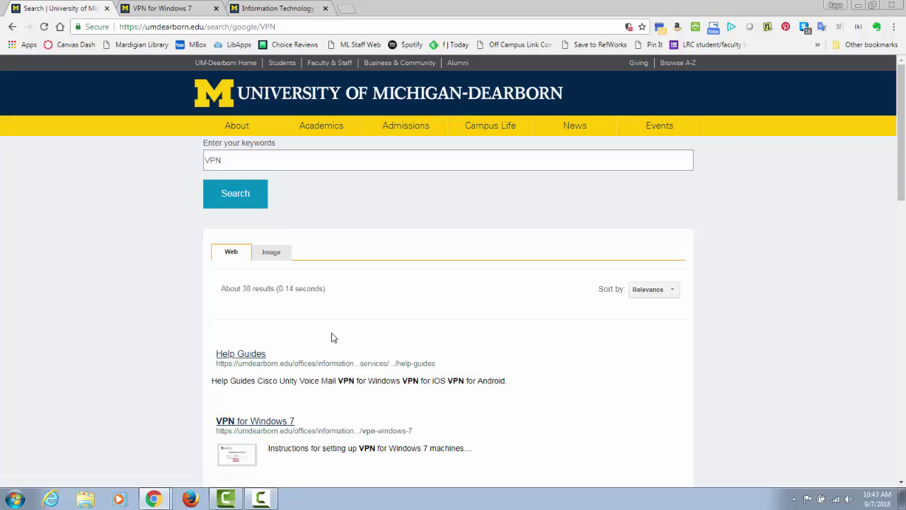
Step: Open the Help Guides result and bring its VPN guides for Android, iPhone, Windows and Mac into view
left_click(237, 355)
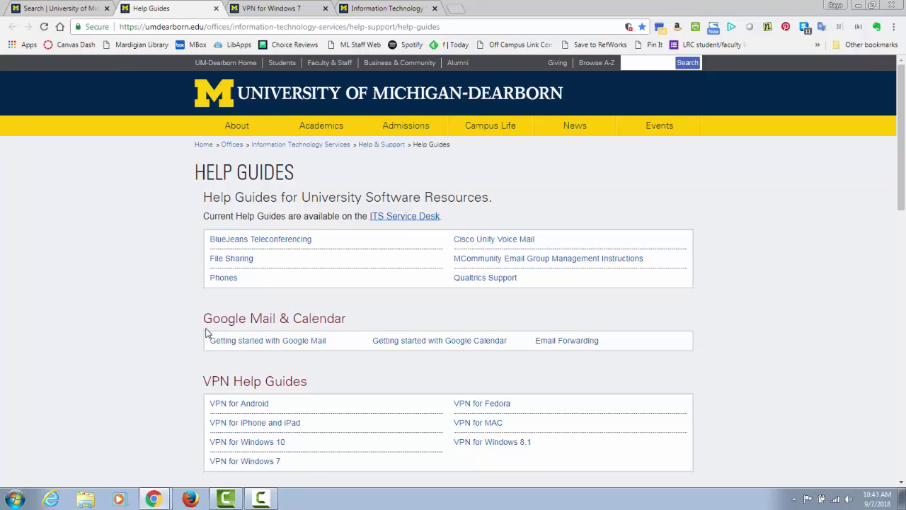
scroll(193, 333, "down", 4)
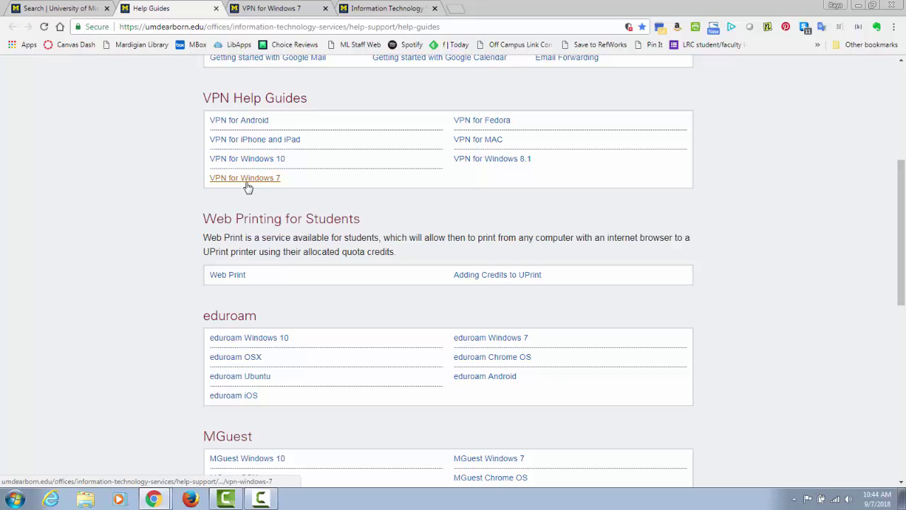
Step: Read the VPN for Windows 7 guide's GlobalProtect install, connect and disconnect steps down to the footer
left_click(289, 10)
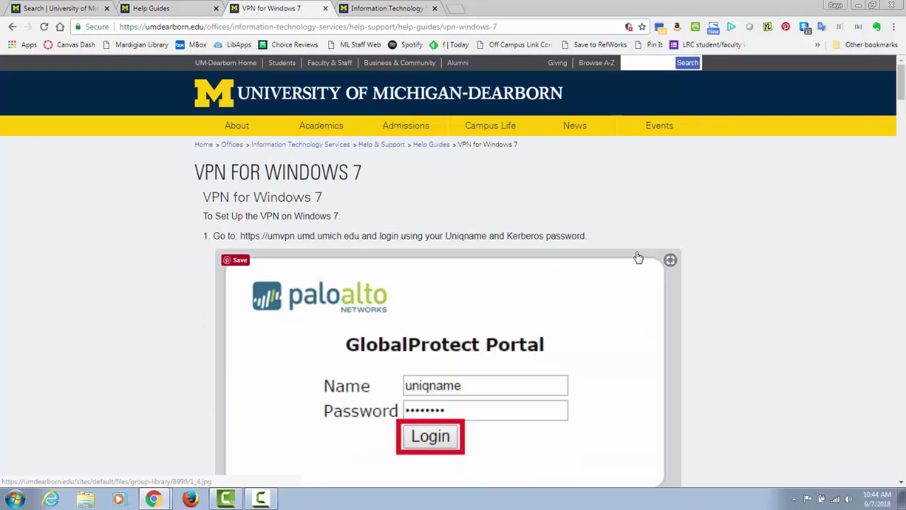
scroll(638, 257, "down", 3)
scroll(638, 256, "up", 1)
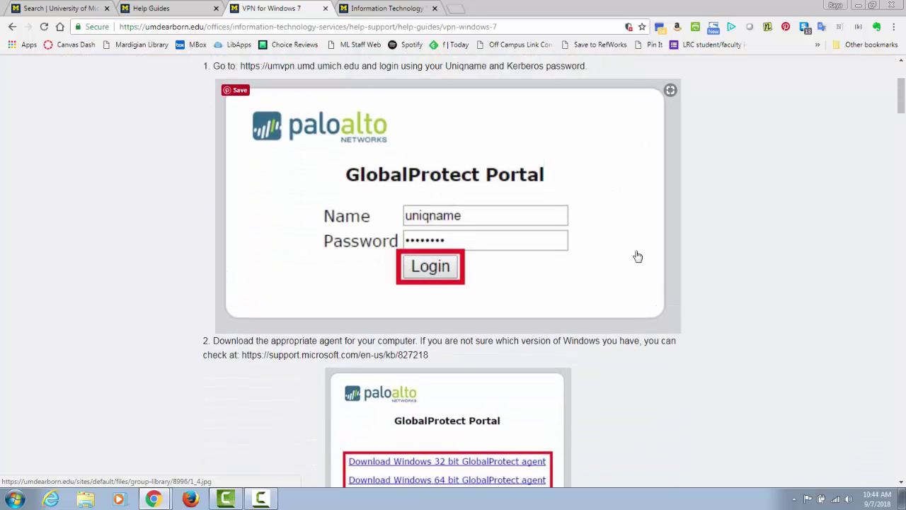
scroll(638, 257, "down", 1)
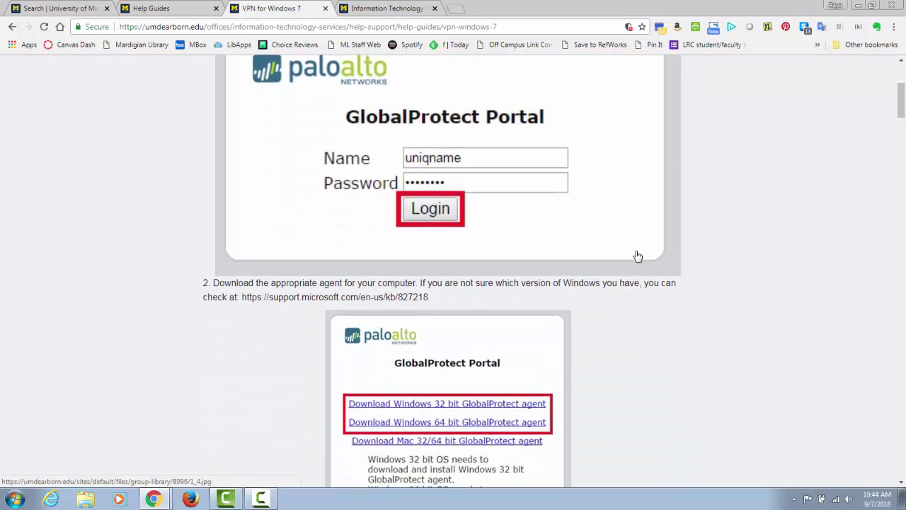
scroll(638, 257, "down", 2)
scroll(638, 256, "down", 1)
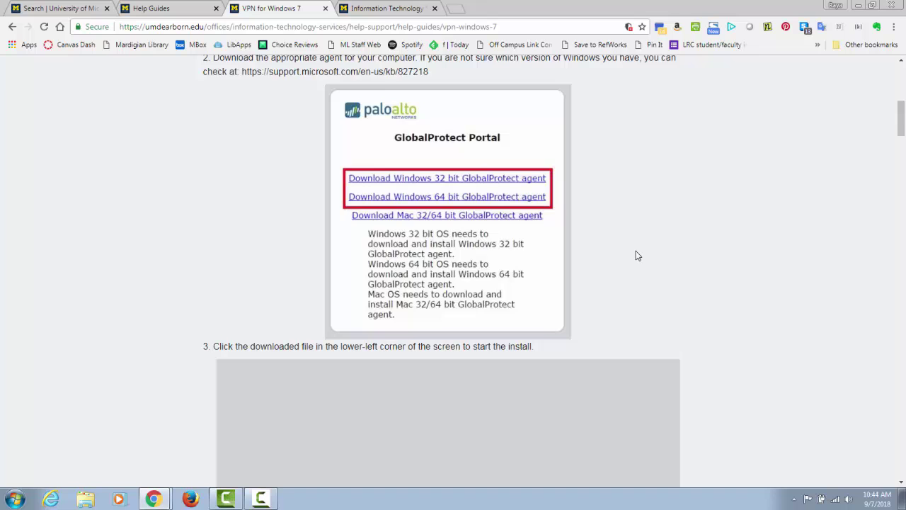
scroll(636, 256, "down", 4)
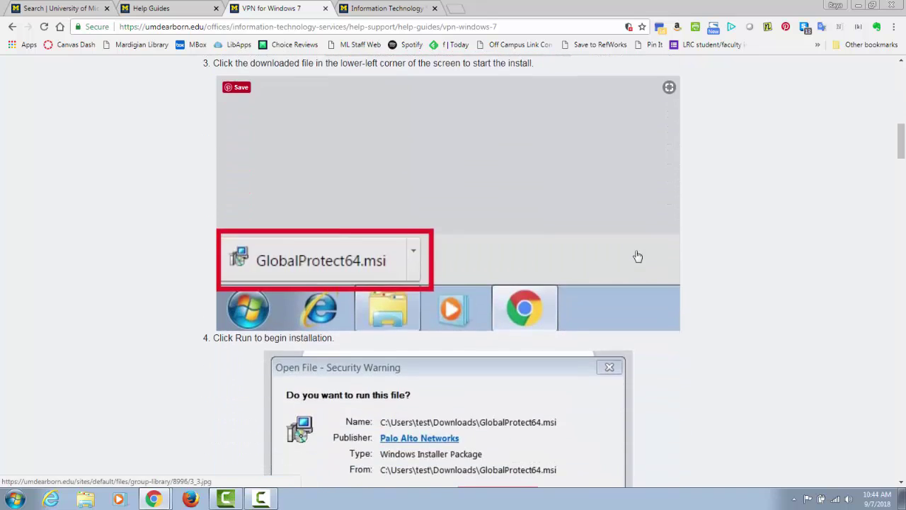
scroll(638, 257, "down", 5)
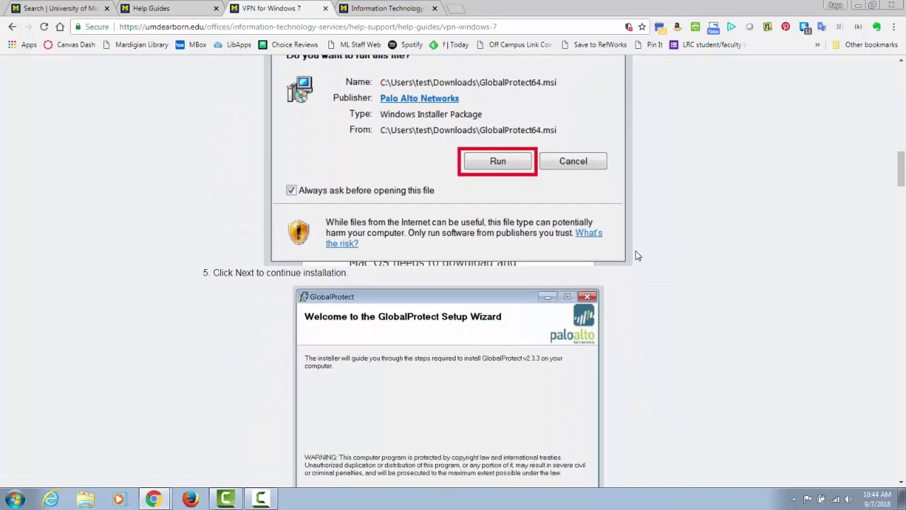
scroll(637, 256, "down", 3)
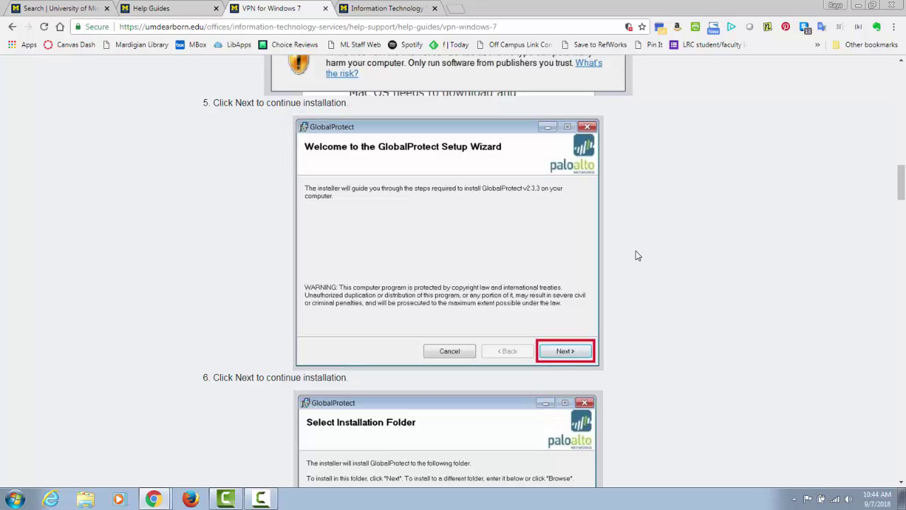
scroll(636, 255, "down", 10)
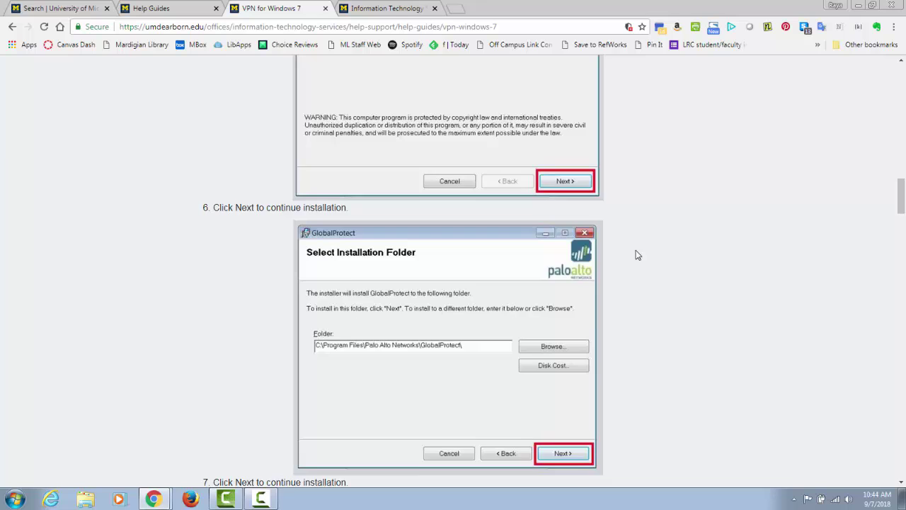
scroll(636, 256, "down", 14)
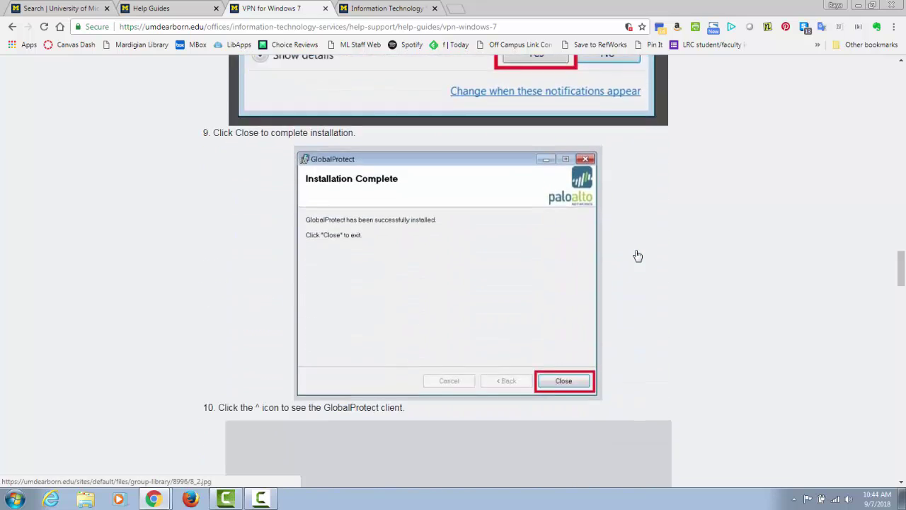
scroll(636, 255, "down", 5)
scroll(548, 277, "up", 3)
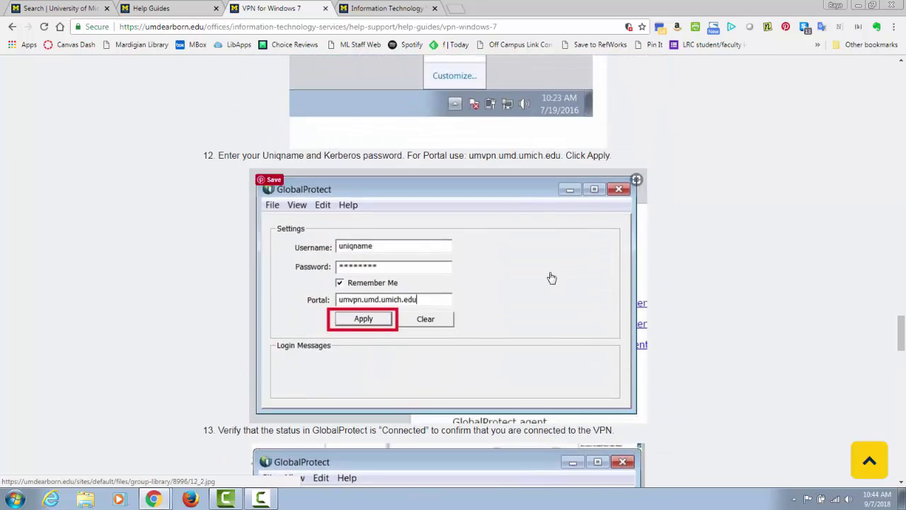
scroll(757, 269, "down", 15)
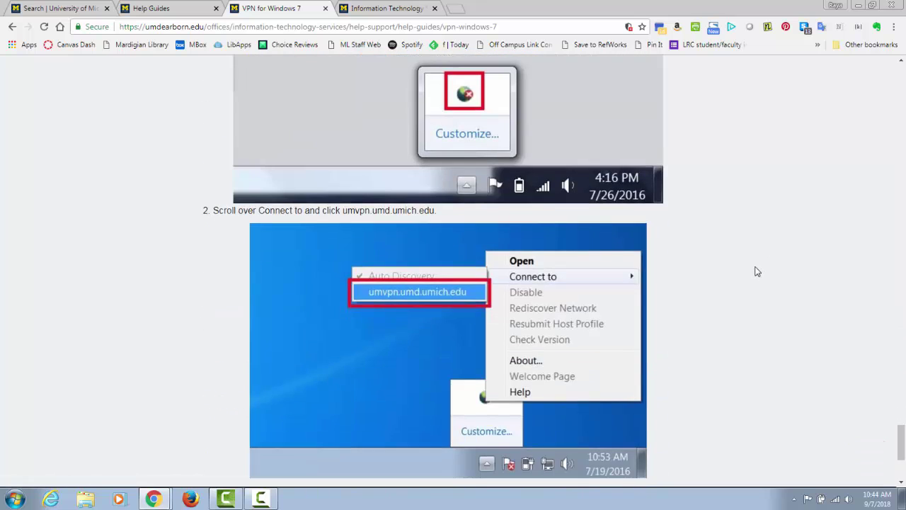
scroll(748, 266, "down", 3)
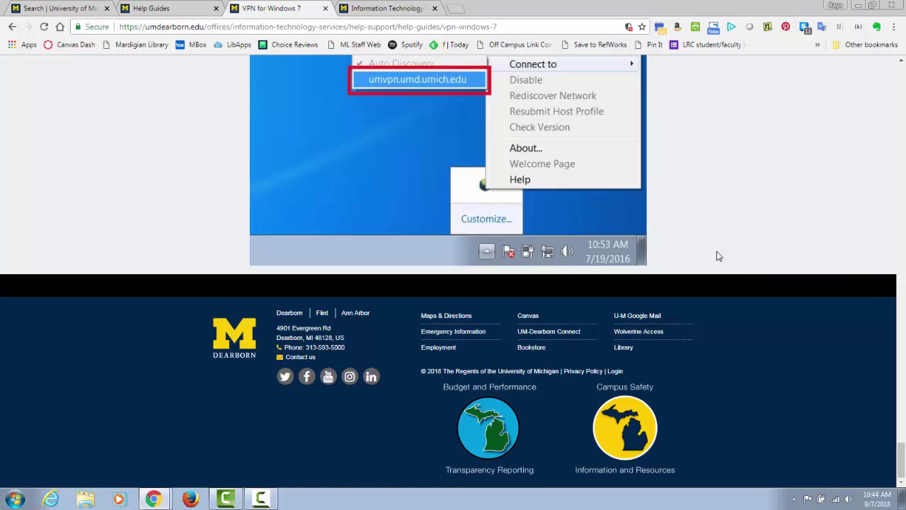
Step: Launch GlobalProtect via Start menu search and show its window with portal umvpn.umd.umich.edu
left_click(16, 500)
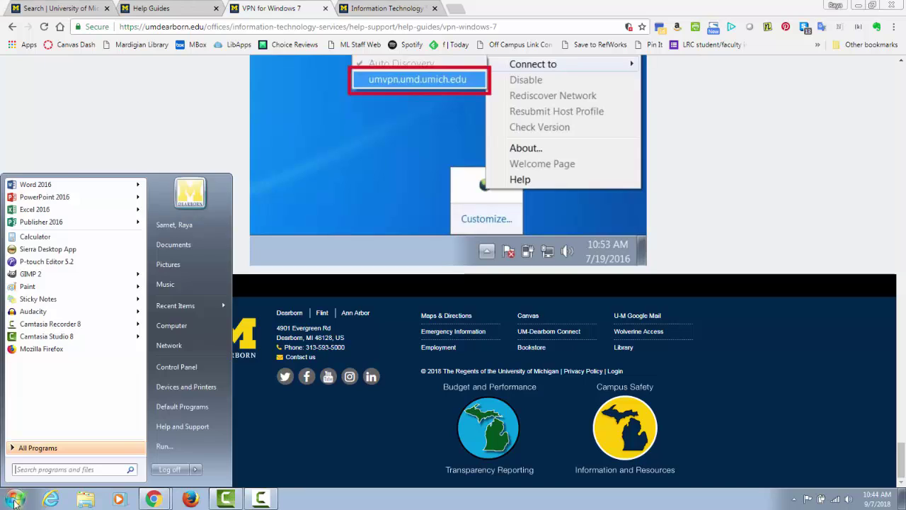
type("global")
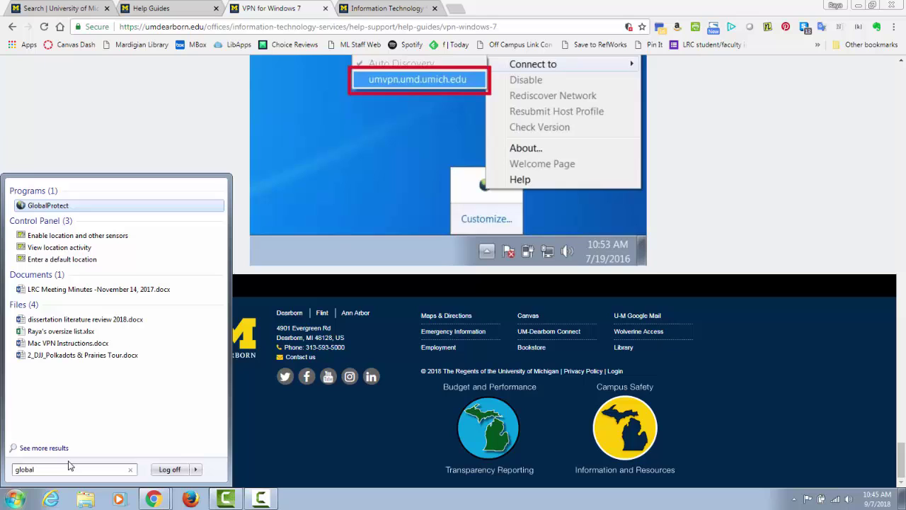
left_click(47, 207)
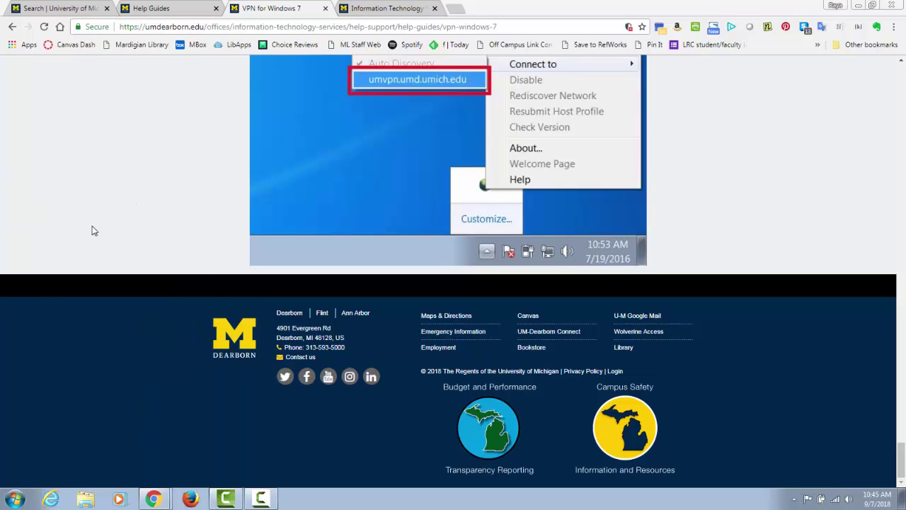
left_click(15, 499)
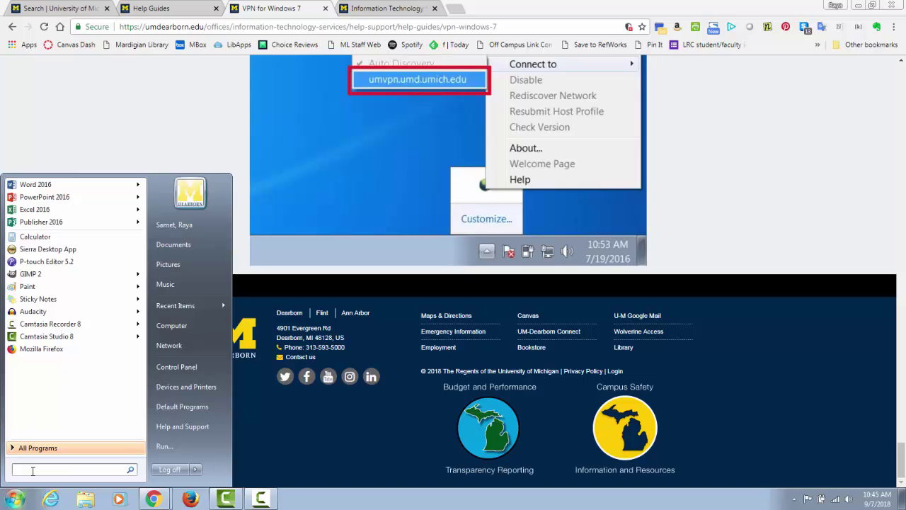
type("glo")
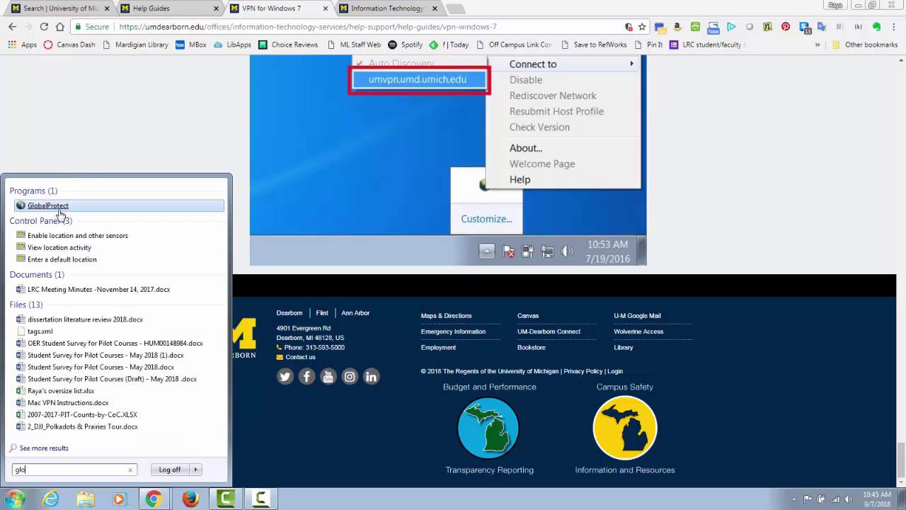
left_click(57, 207)
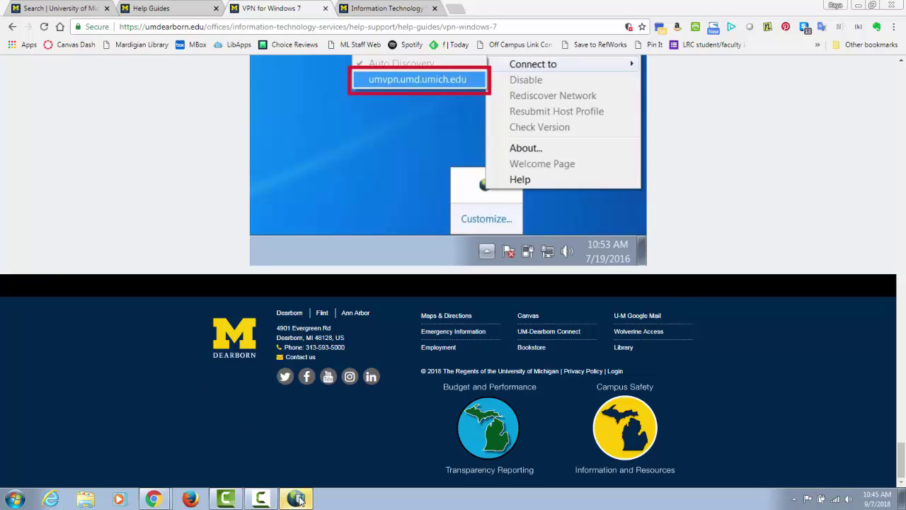
left_click(298, 500)
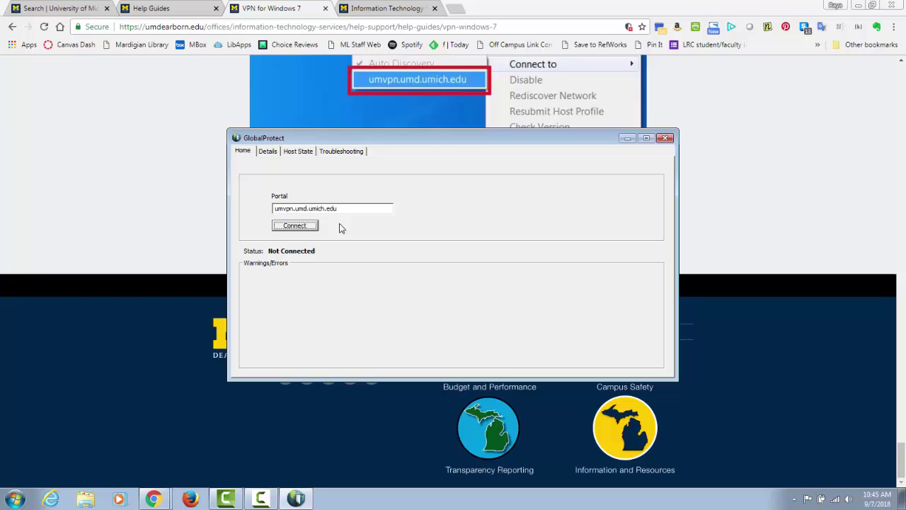
Step: Log in with the account username and password and connect GlobalProtect to umvpn.umd.umich.edu
left_click(312, 227)
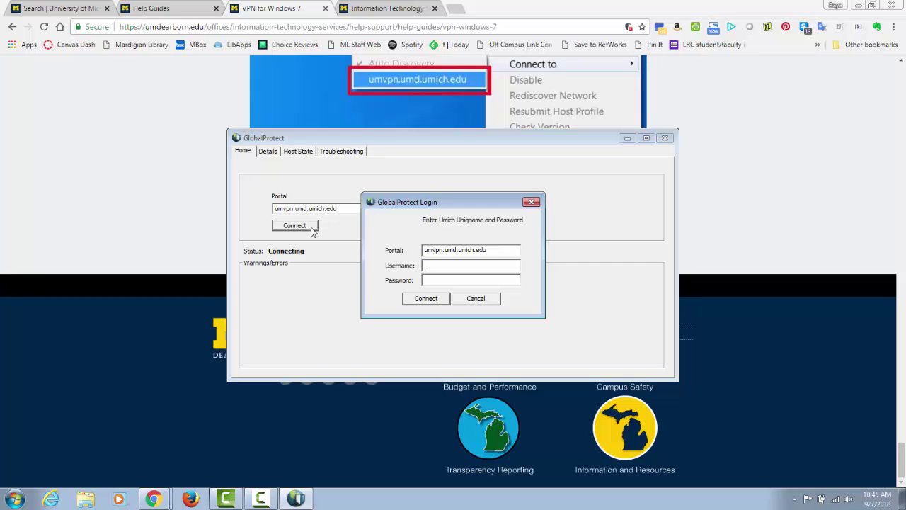
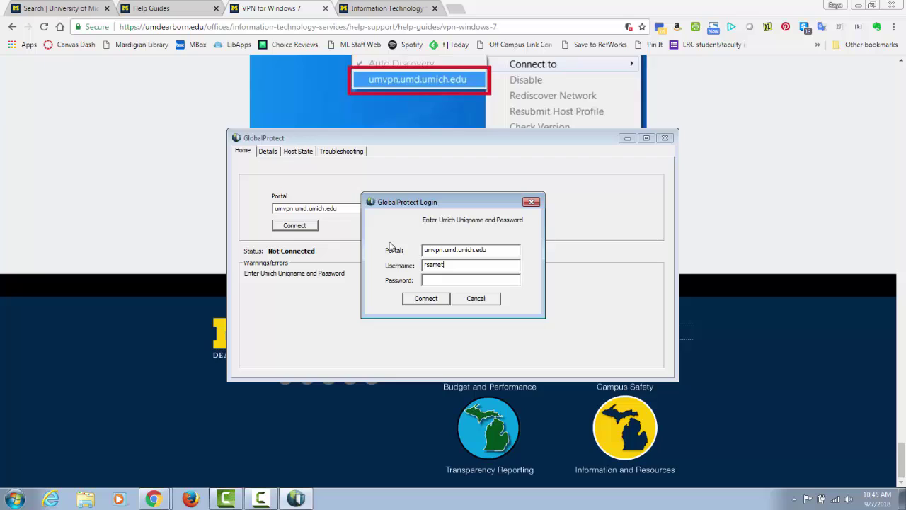
key("Tab")
type("**********")
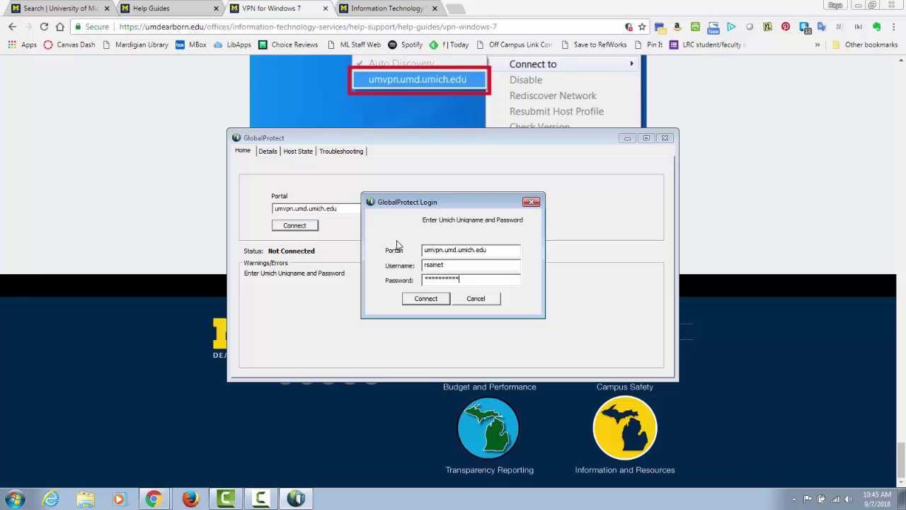
left_click(426, 299)
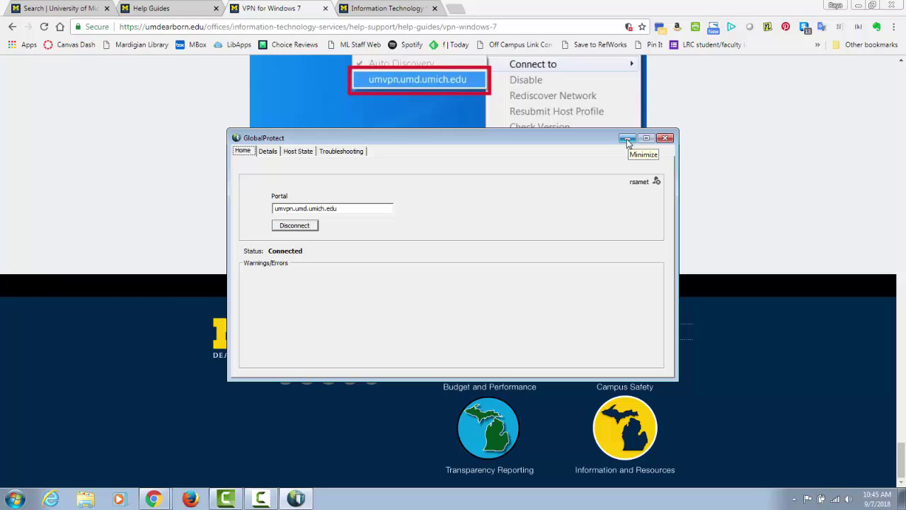
Step: Minimize GlobalProtect and switch to the Information Technology Services tab with its Help & Support details
left_click(627, 141)
left_click(388, 9)
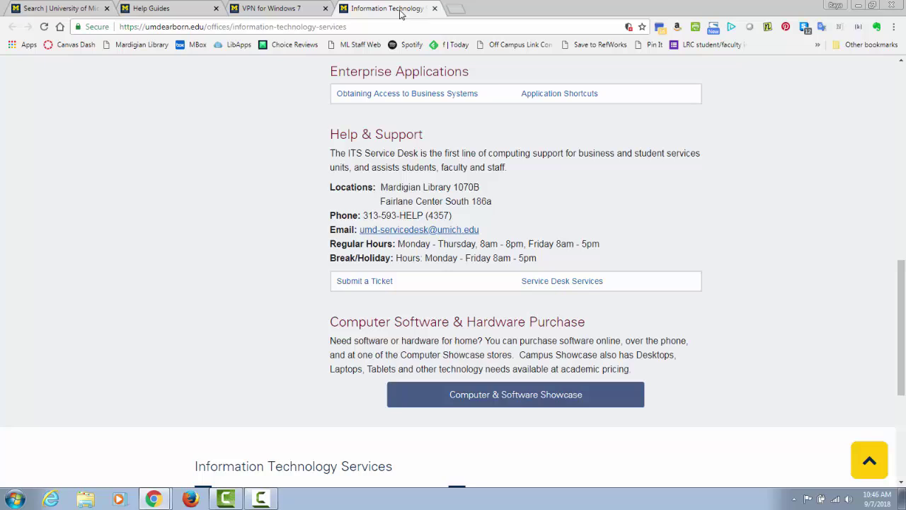